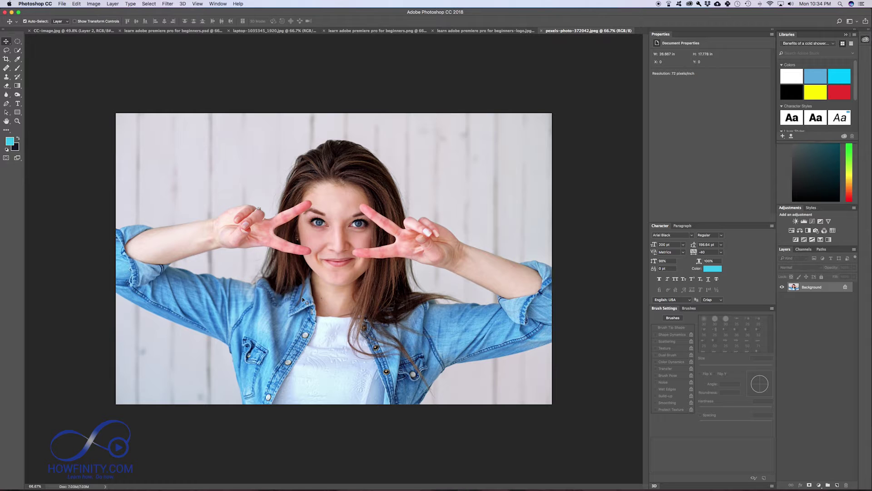
- Open pexels-photo-372042.jpeg from Finder with Open With > Adobe Photoshop CC 2018
{"action": "key", "text": "super+Tab"}
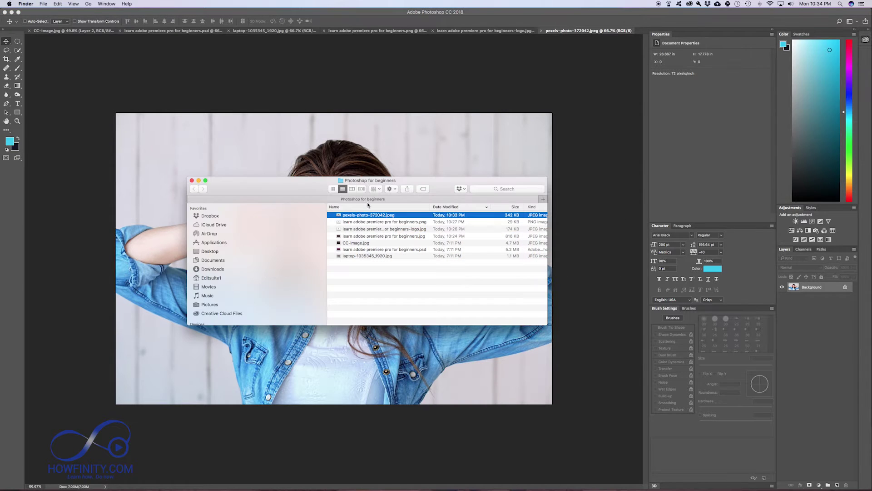
{"action": "right_click", "coordinate": [356, 218]}
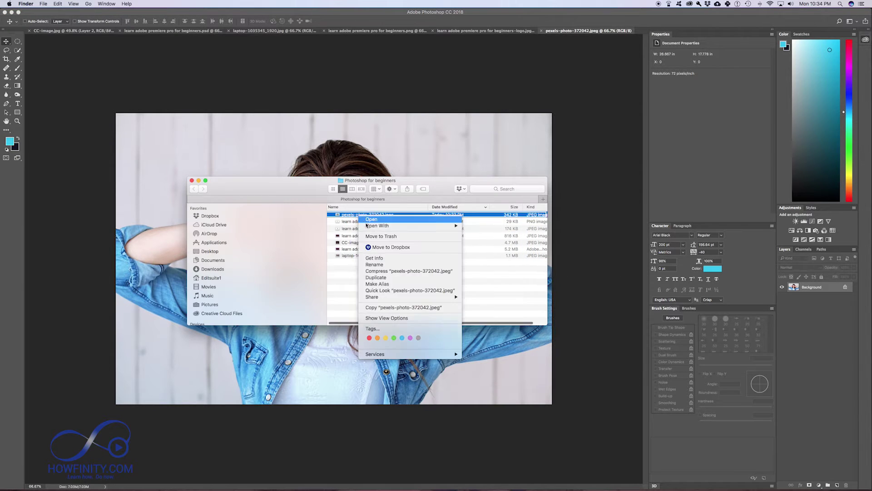
{"action": "mouse_move", "coordinate": [377, 226]}
{"action": "left_click", "coordinate": [488, 244]}
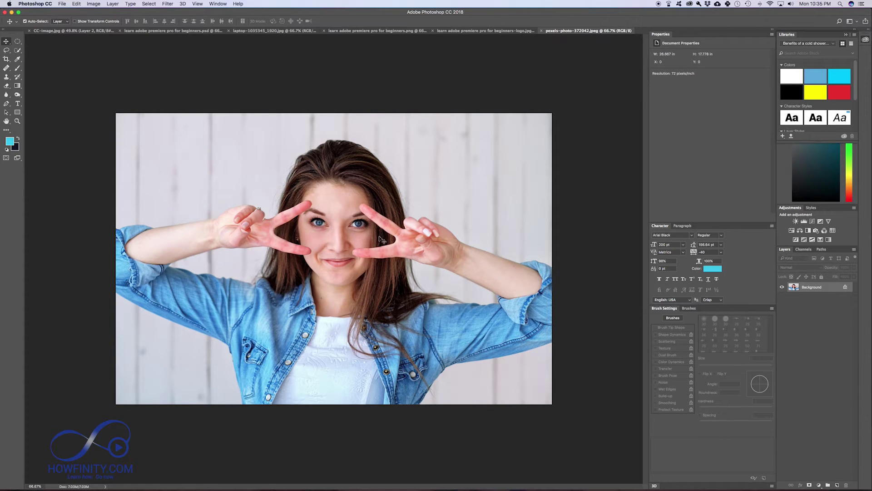
- Convert the Background layer into a normal layer named 'main image'
{"action": "double_click", "coordinate": [833, 290]}
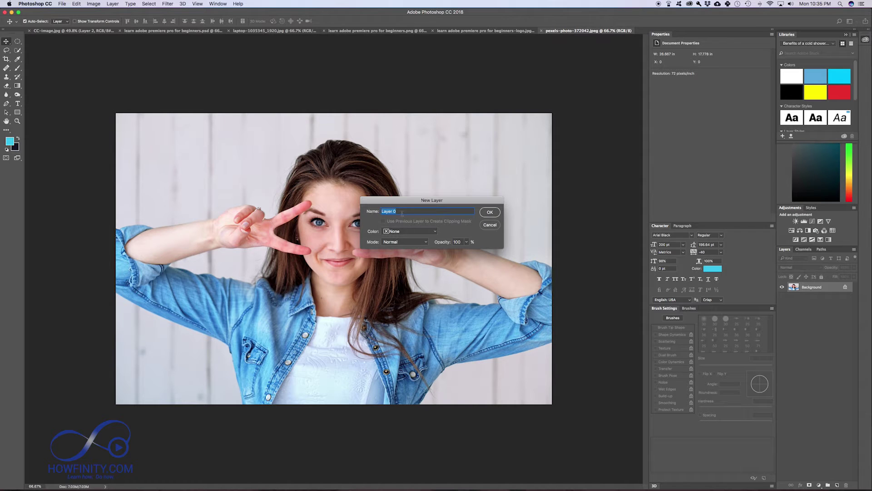
{"action": "type", "text": "main image"}
{"action": "key", "text": "Return"}
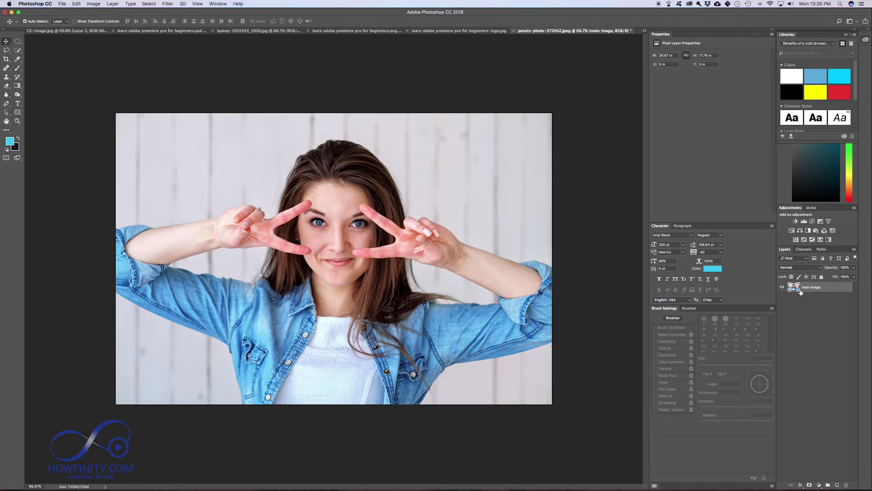
- Show the Image > Adjustments submenu
{"action": "left_click", "coordinate": [93, 4]}
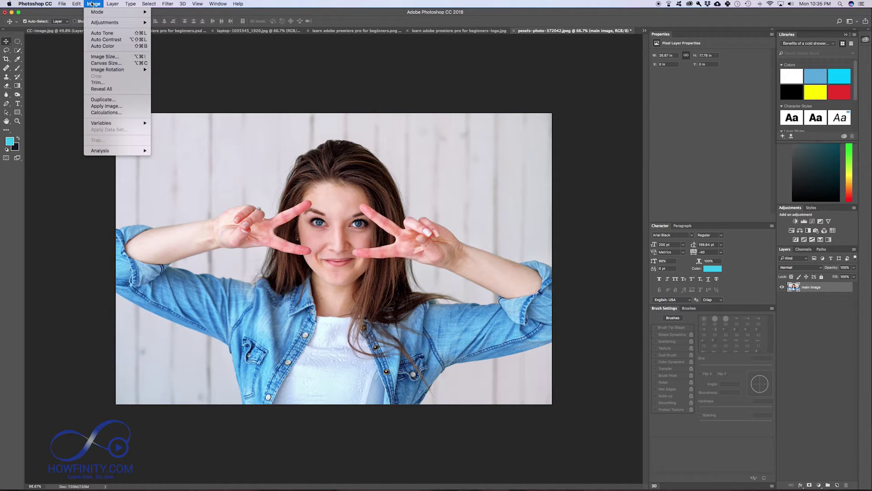
{"action": "mouse_move", "coordinate": [101, 23]}
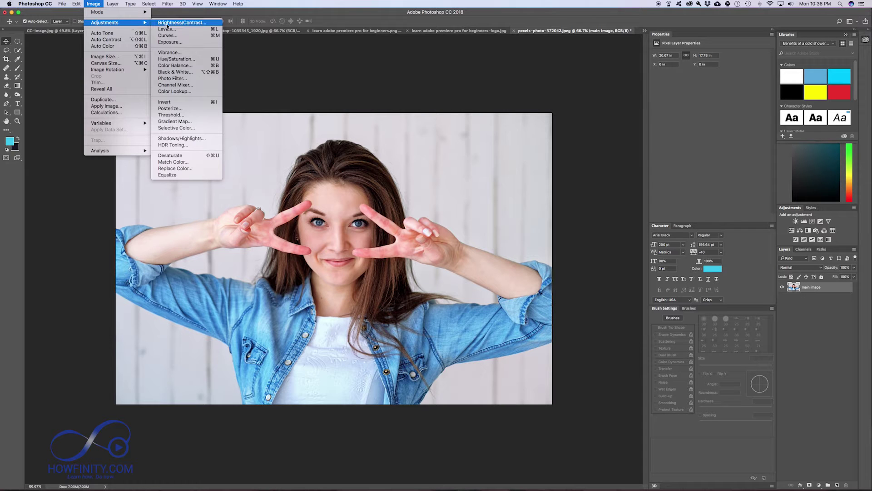
- Apply Brightness/Contrast with contrast at 14 after previewing stronger and auto values
{"action": "left_click", "coordinate": [176, 26]}
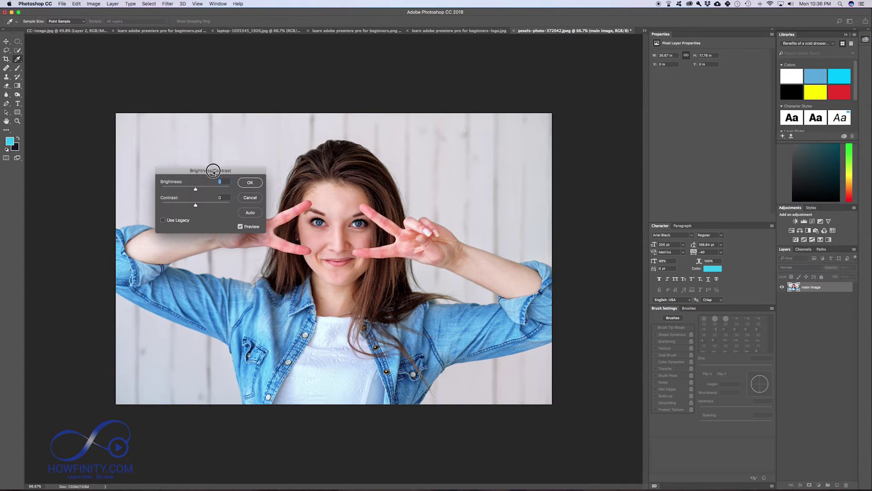
{"action": "left_click_drag", "start_coordinate": [219, 171], "coordinate": [409, 178]}
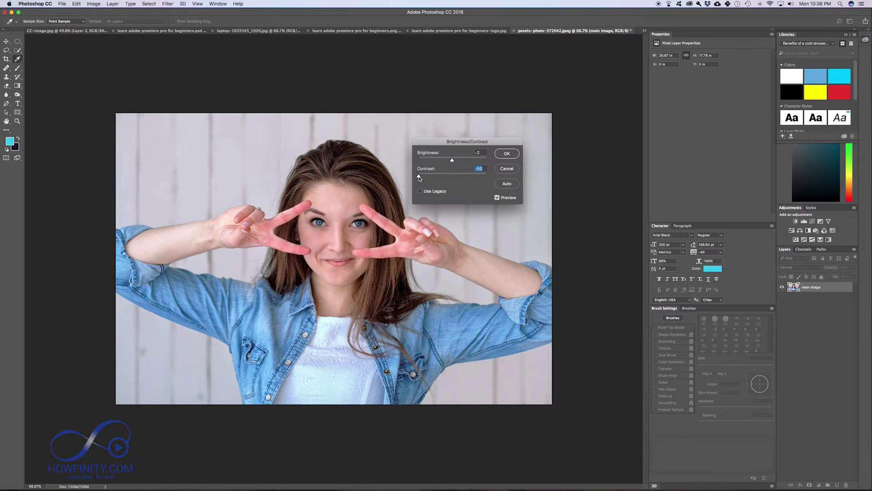
{"action": "left_click_drag", "start_coordinate": [419, 179], "coordinate": [487, 178]}
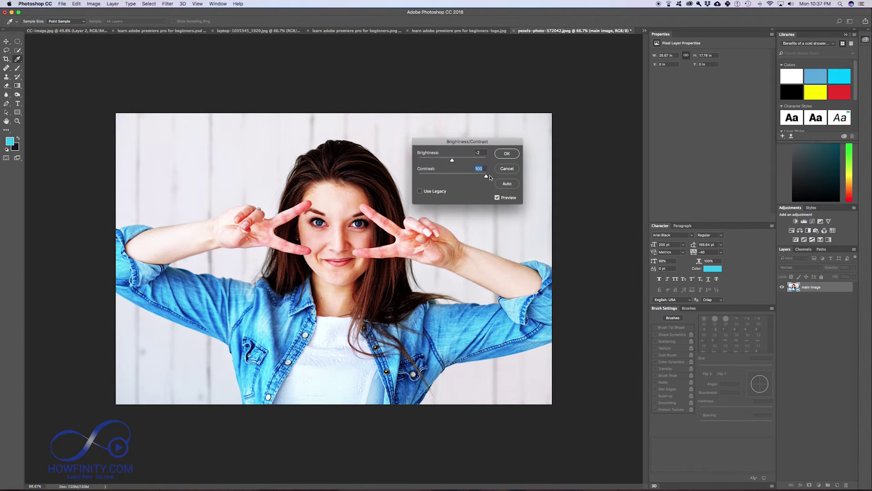
{"action": "left_click_drag", "start_coordinate": [489, 177], "coordinate": [454, 159]}
{"action": "left_click", "coordinate": [507, 189]}
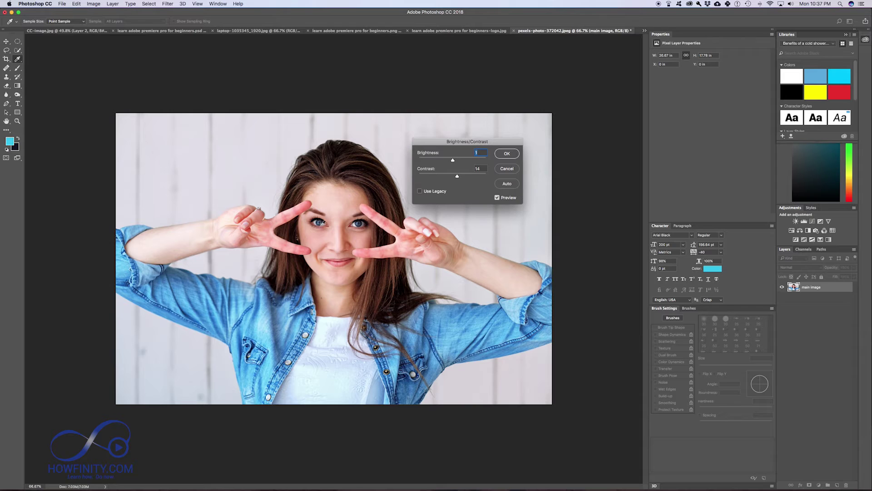
{"action": "left_click", "coordinate": [507, 154]}
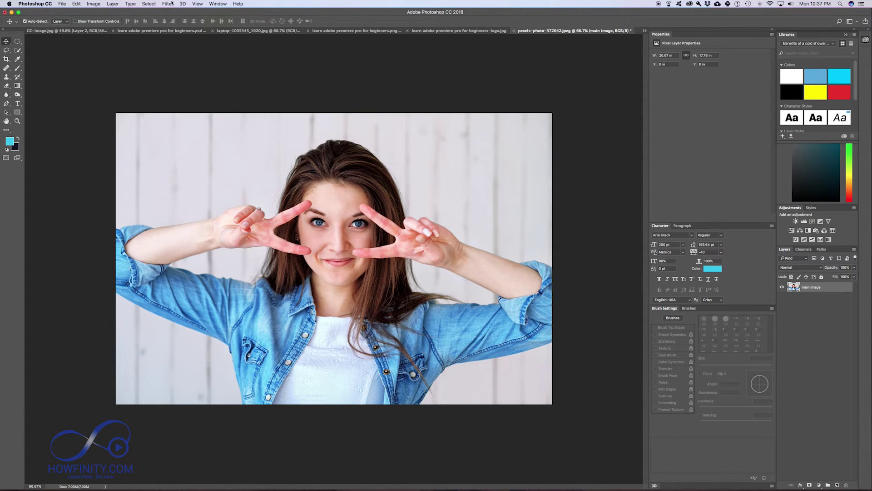
{"action": "left_click", "coordinate": [94, 4]}
- Apply Hue/Saturation with Saturation +25, leaving Hue and Lightness at 0
{"action": "mouse_move", "coordinate": [106, 24]}
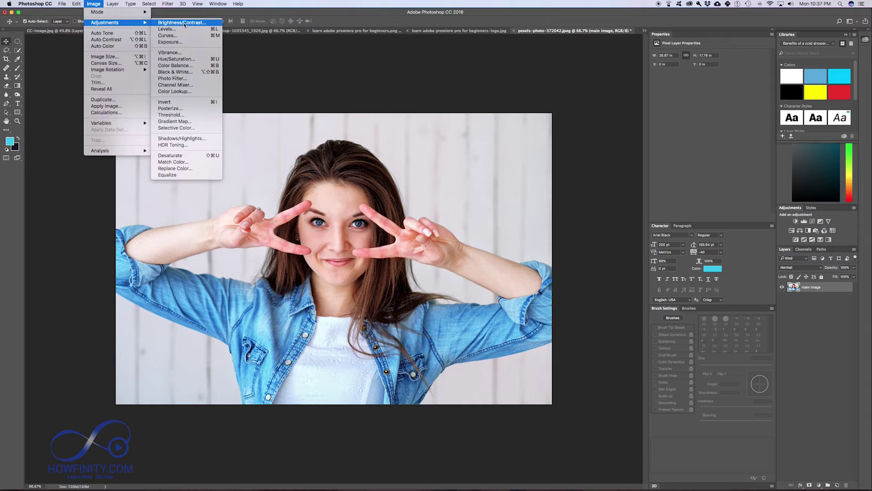
{"action": "left_click", "coordinate": [175, 62]}
{"action": "left_click_drag", "start_coordinate": [681, 206], "coordinate": [483, 128]}
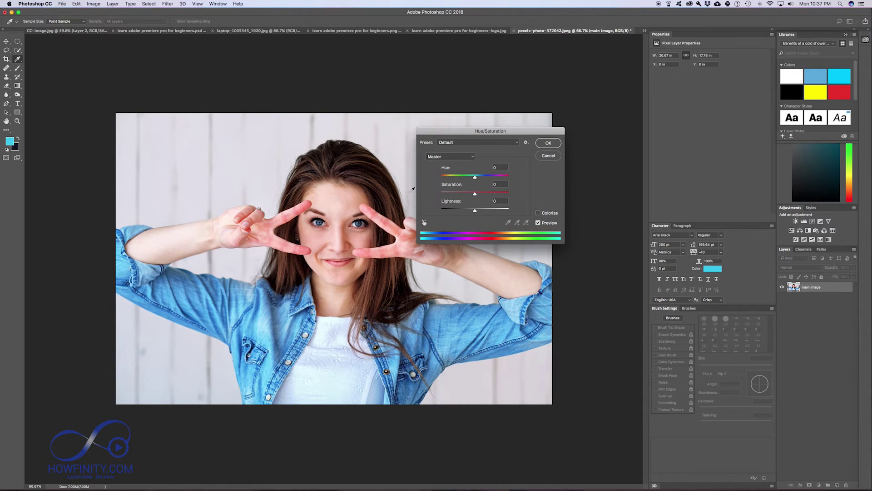
{"action": "left_click_drag", "start_coordinate": [475, 195], "coordinate": [516, 194]}
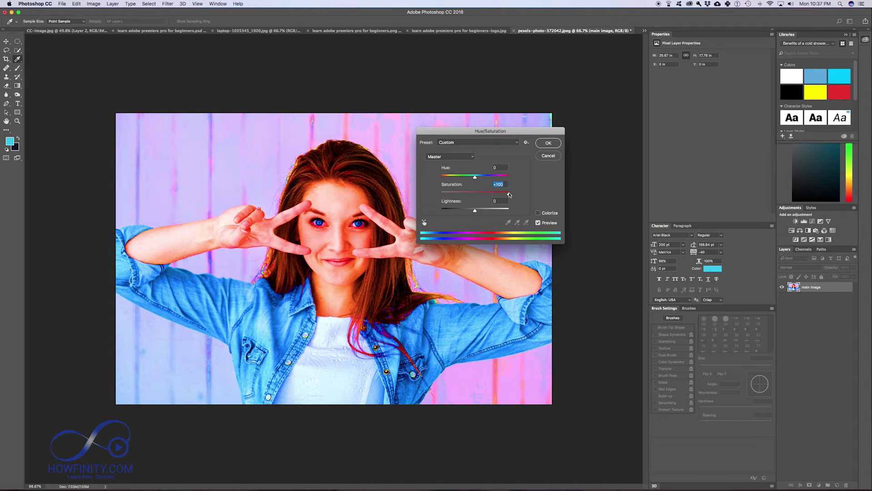
{"action": "left_click_drag", "start_coordinate": [509, 196], "coordinate": [483, 195]}
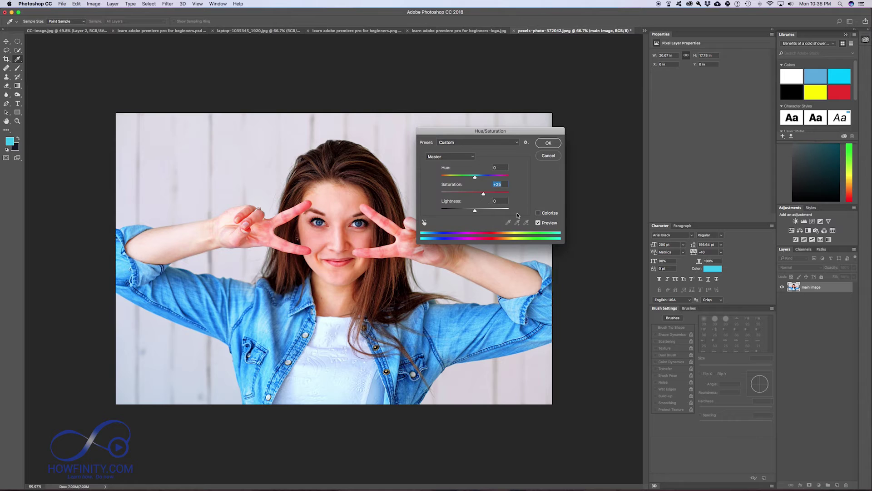
{"action": "left_click_drag", "start_coordinate": [487, 134], "coordinate": [485, 132]}
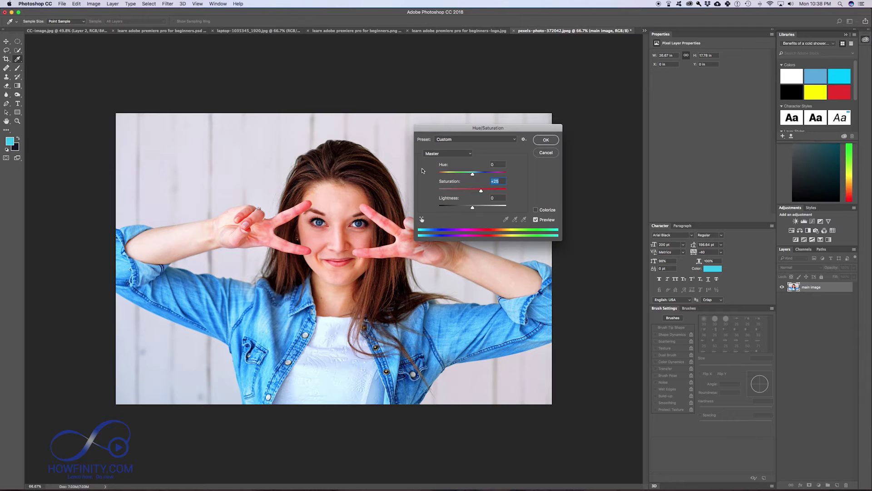
{"action": "left_click", "coordinate": [473, 175]}
{"action": "mouse_move", "coordinate": [473, 174]}
{"action": "left_mouse_down"}
{"action": "mouse_move", "coordinate": [441, 173]}
{"action": "mouse_move", "coordinate": [507, 176]}
{"action": "mouse_move", "coordinate": [473, 178]}
{"action": "left_mouse_up"}
{"action": "mouse_move", "coordinate": [473, 207]}
{"action": "left_mouse_down"}
{"action": "mouse_move", "coordinate": [451, 208]}
{"action": "mouse_move", "coordinate": [482, 208]}
{"action": "mouse_move", "coordinate": [473, 208]}
{"action": "left_mouse_up"}
{"action": "left_click", "coordinate": [547, 141]}
{"action": "left_click", "coordinate": [94, 3]}
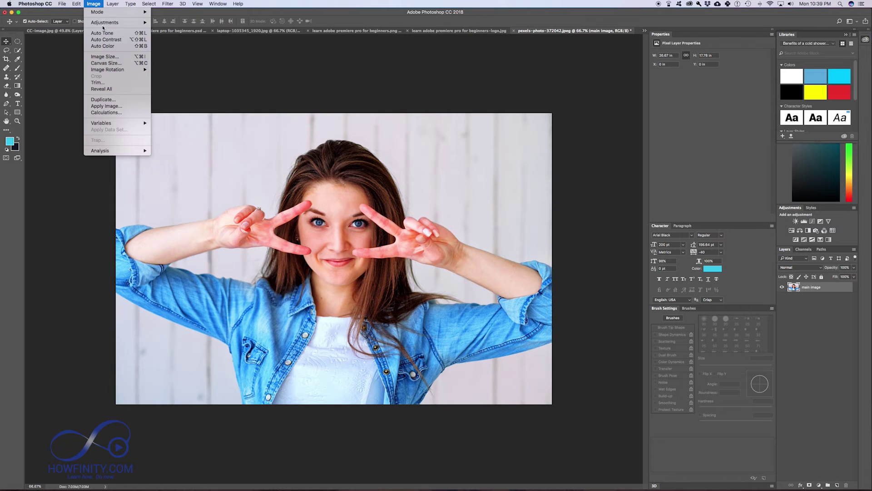
{"action": "mouse_move", "coordinate": [103, 25]}
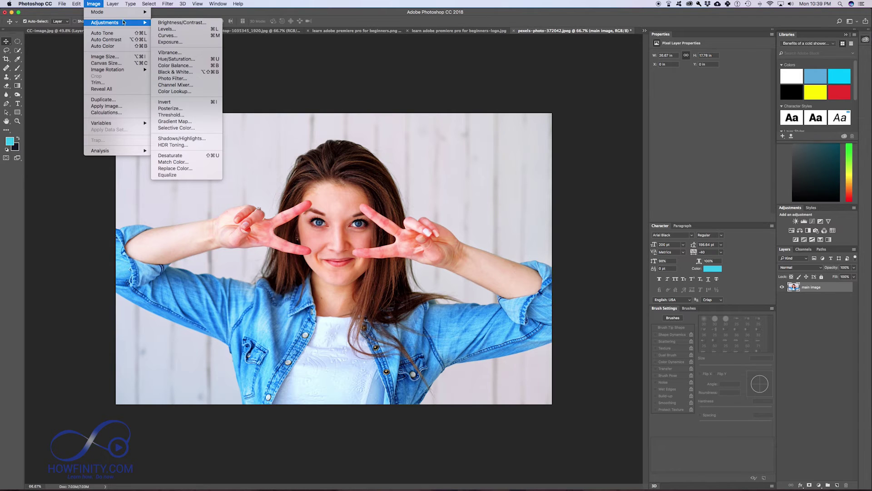
{"action": "left_click", "coordinate": [169, 52]}
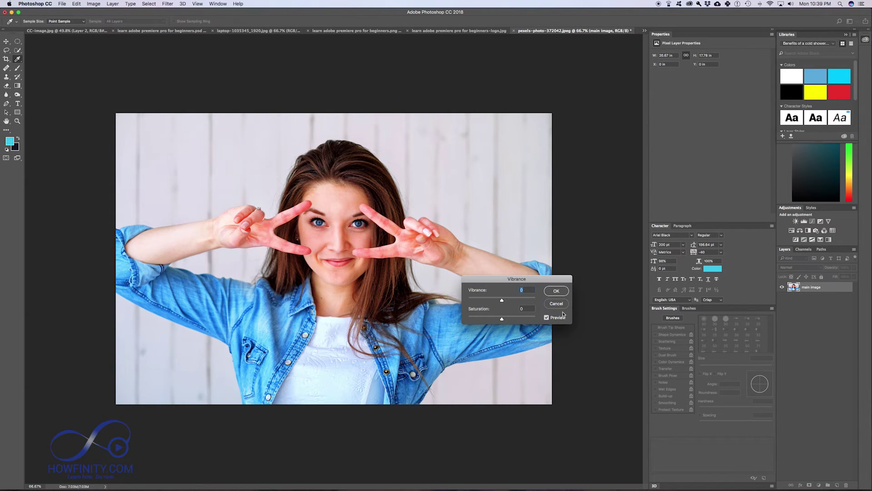
{"action": "left_click_drag", "start_coordinate": [502, 320], "coordinate": [537, 319]}
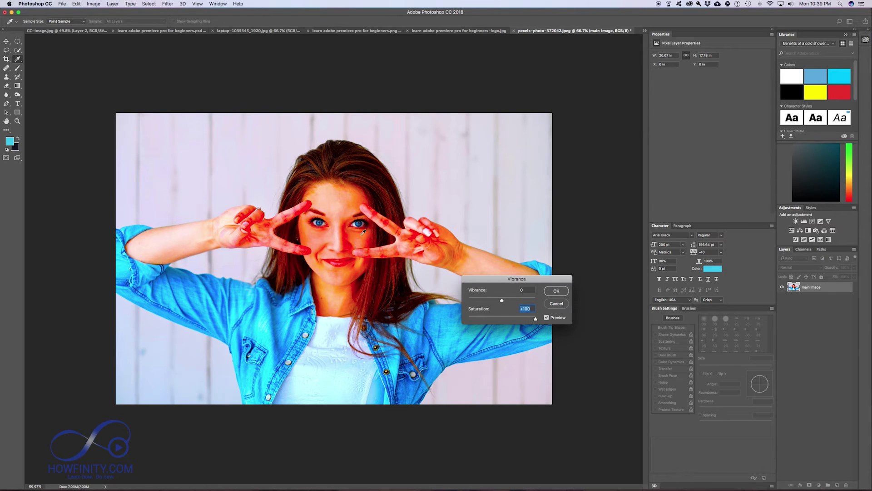
{"action": "left_click_drag", "start_coordinate": [535, 319], "coordinate": [503, 319]}
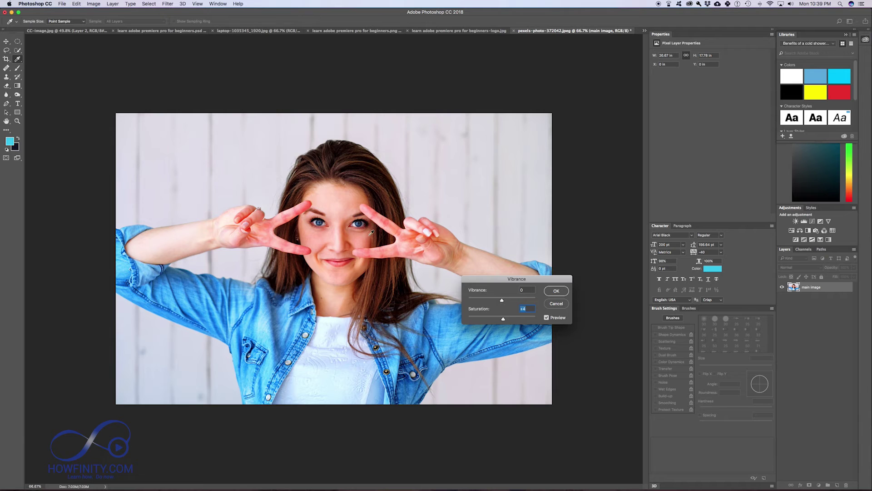
{"action": "left_click_drag", "start_coordinate": [502, 299], "coordinate": [525, 301]}
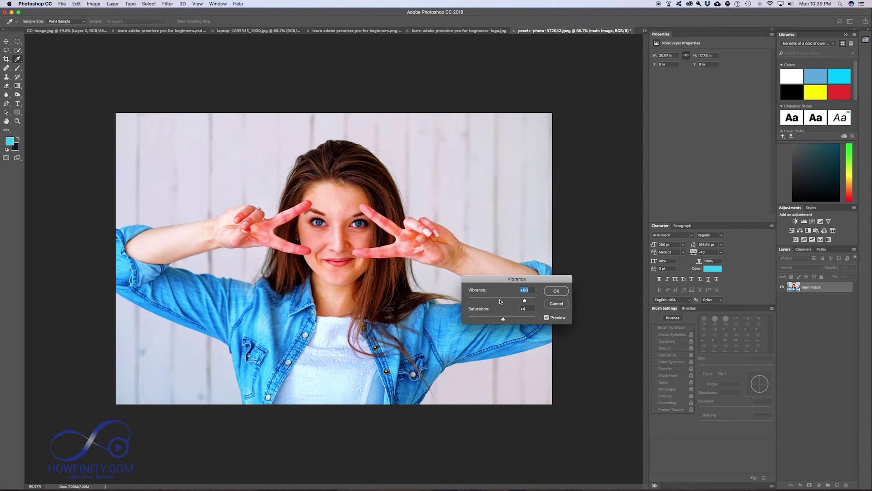
{"action": "left_click_drag", "start_coordinate": [507, 318], "coordinate": [535, 319]}
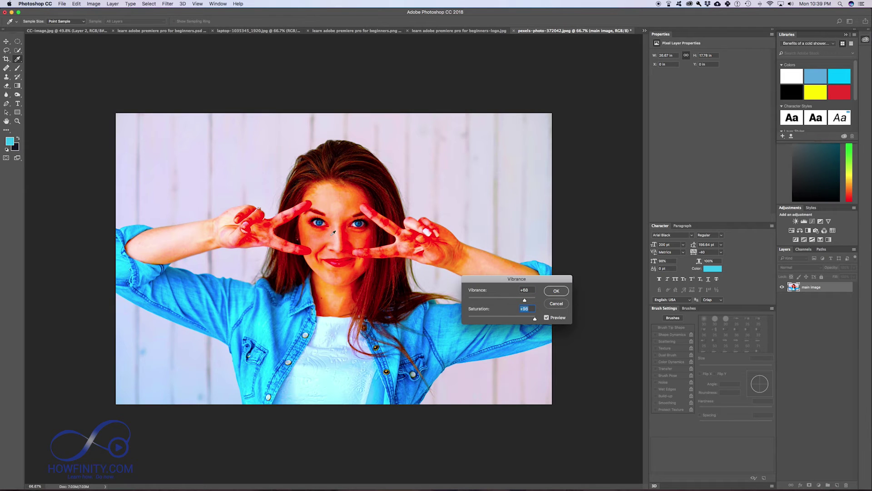
{"action": "left_click", "coordinate": [503, 319]}
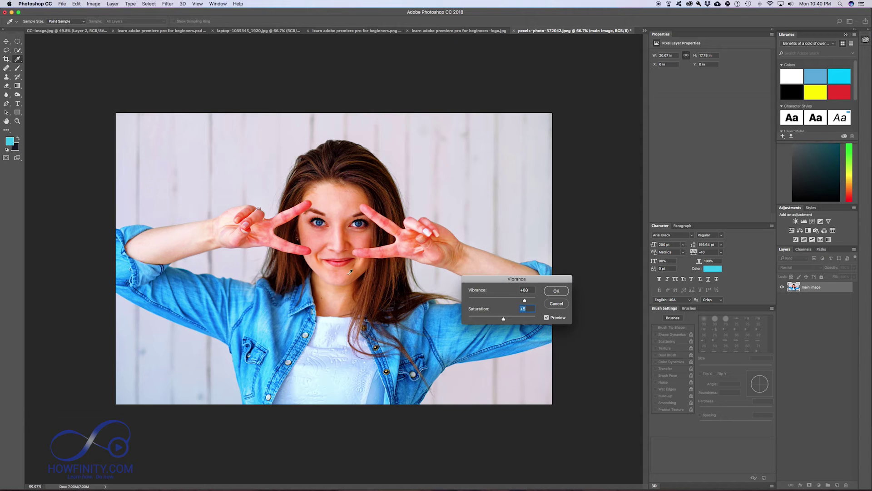
{"action": "left_click", "coordinate": [559, 304]}
- Apply a default Black & White conversion, then undo it to restore full colour
{"action": "left_click", "coordinate": [94, 4]}
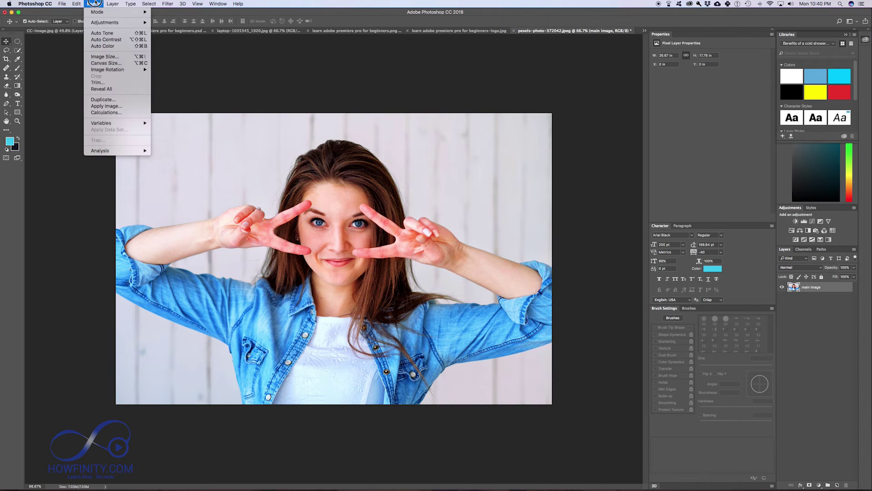
{"action": "mouse_move", "coordinate": [114, 22]}
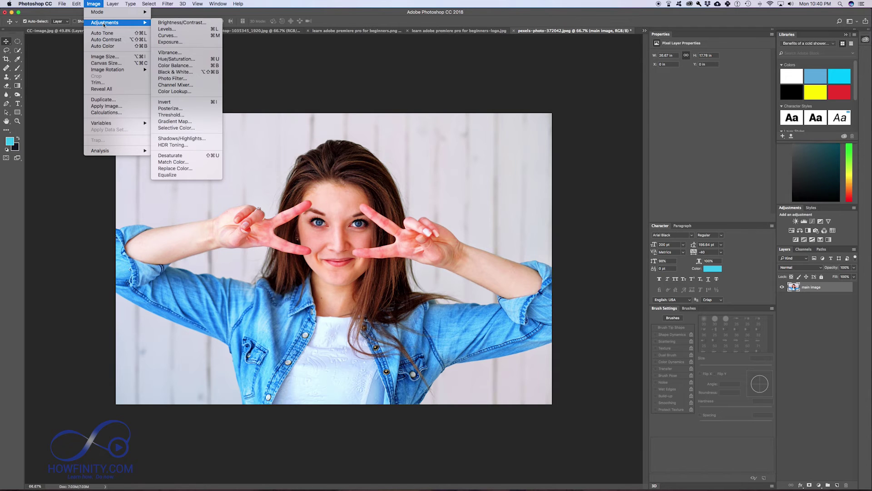
{"action": "left_click", "coordinate": [175, 72]}
{"action": "left_click_drag", "start_coordinate": [435, 155], "coordinate": [548, 157]}
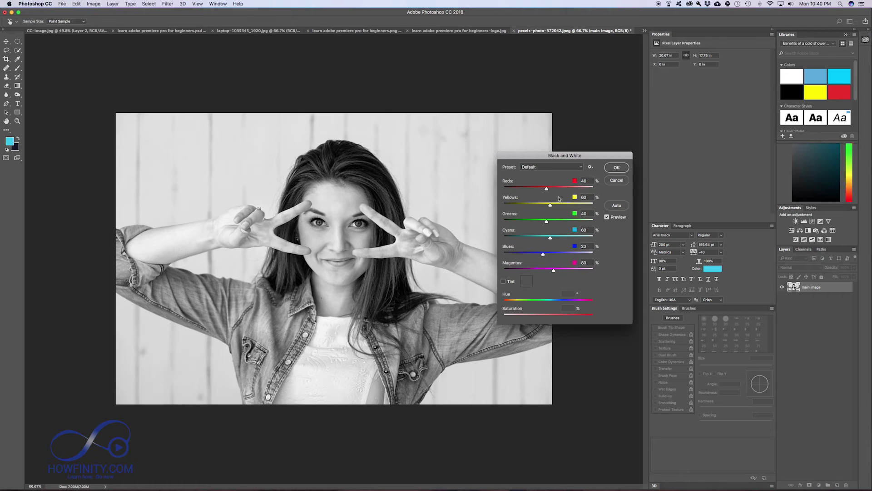
{"action": "left_click", "coordinate": [616, 168]}
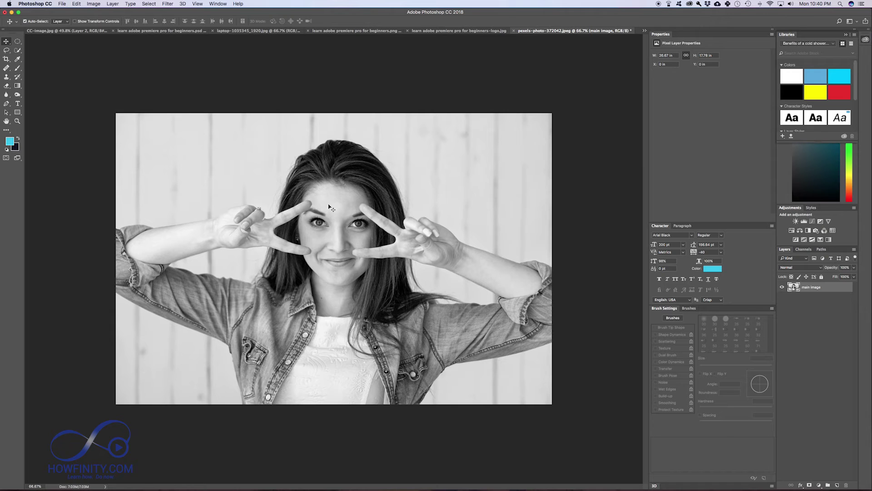
{"action": "key", "text": "super+z"}
{"action": "left_click", "coordinate": [91, 3]}
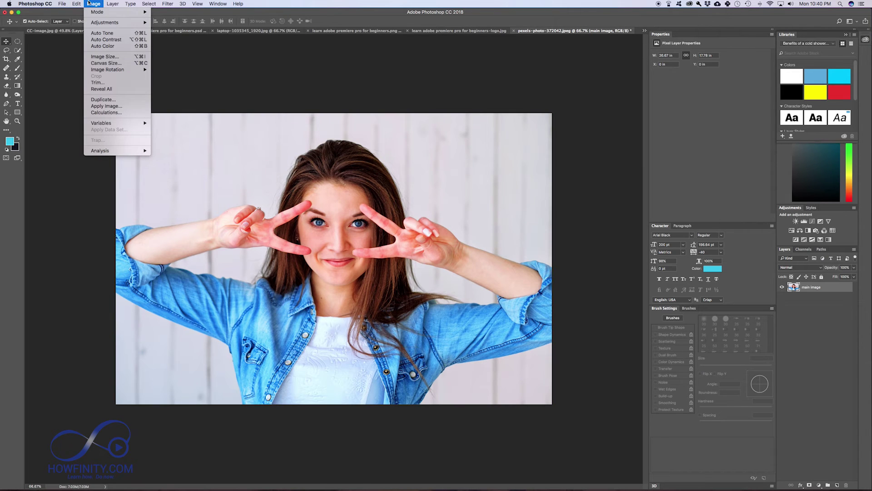
- Preview Hue/Saturation at Saturation -100, then cancel to keep the colour photo
{"action": "mouse_move", "coordinate": [113, 22]}
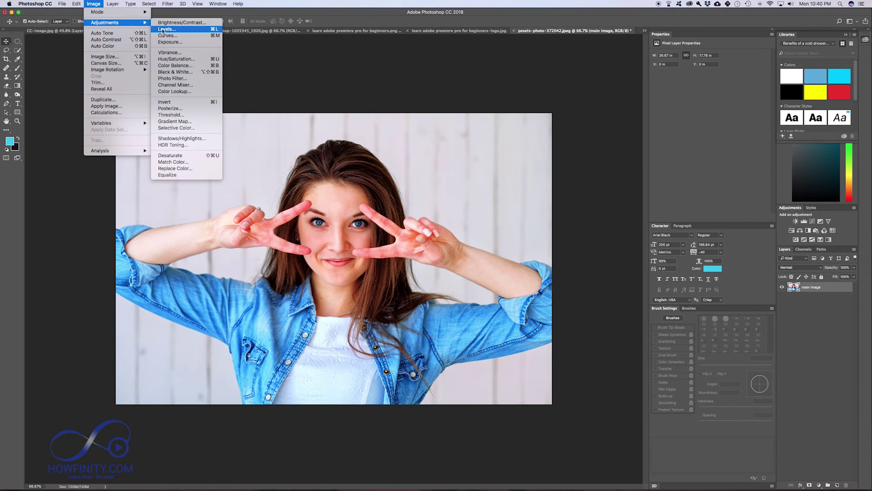
{"action": "left_click", "coordinate": [173, 59]}
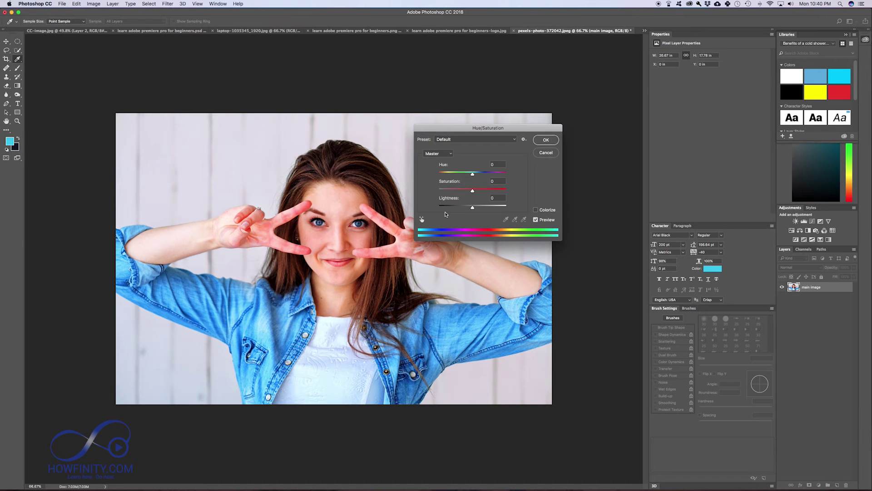
{"action": "left_click_drag", "start_coordinate": [473, 190], "coordinate": [438, 190]}
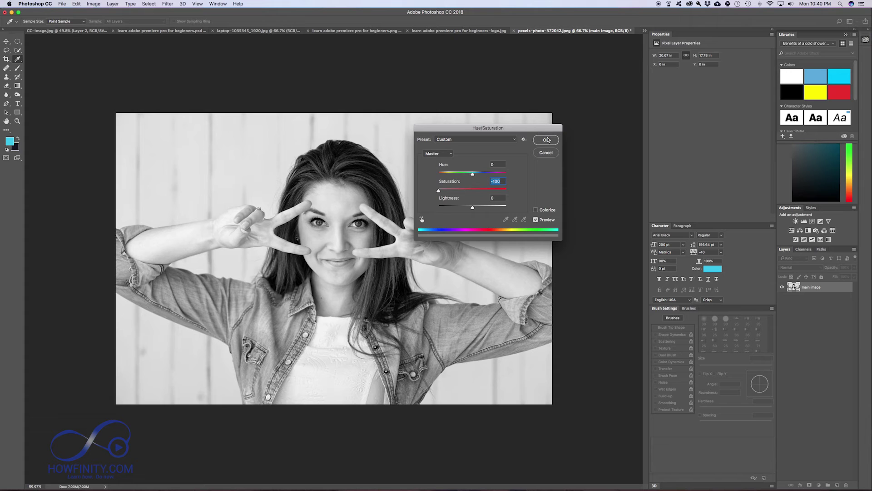
{"action": "left_click", "coordinate": [545, 154]}
{"action": "key", "text": "v"}
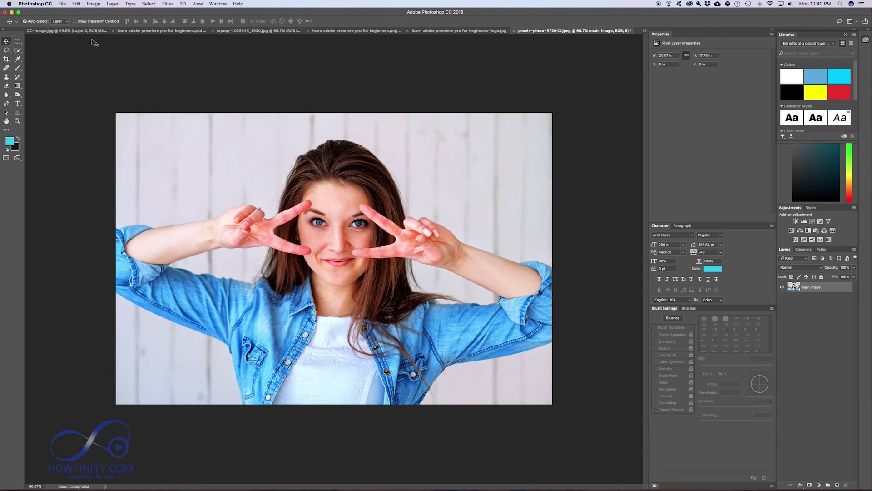
{"action": "left_click", "coordinate": [93, 4]}
{"action": "mouse_move", "coordinate": [105, 22]}
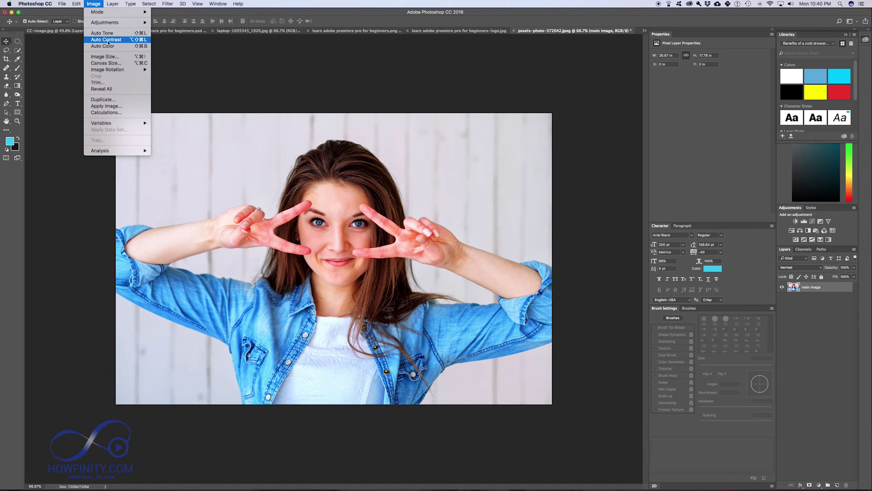
- Apply Image > Auto Contrast to the portrait
{"action": "left_click", "coordinate": [108, 41]}
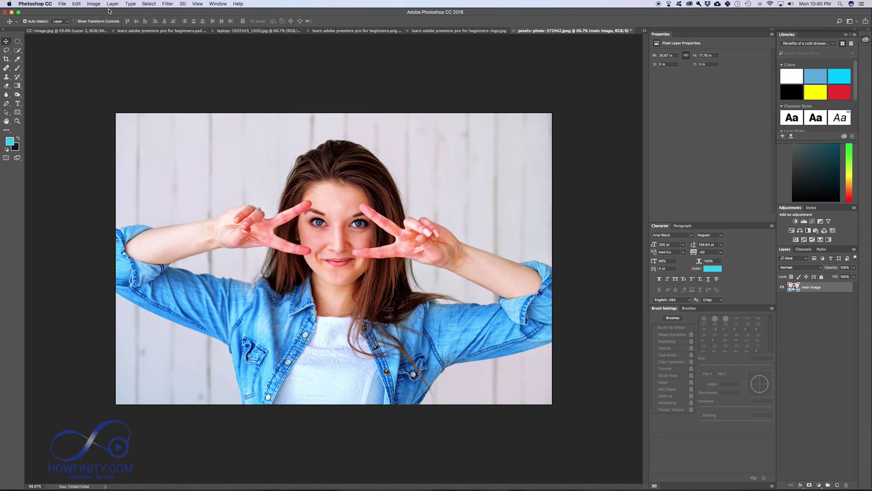
{"action": "left_click", "coordinate": [93, 3]}
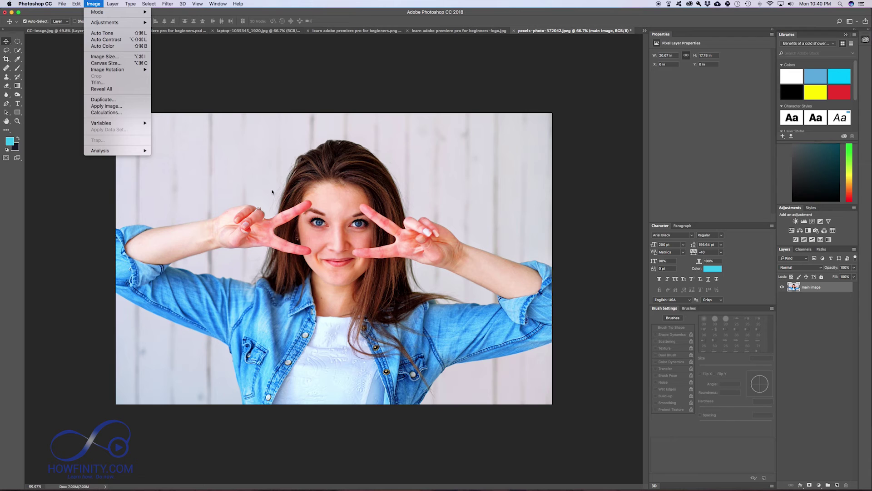
- Resize the image to 1000 px wide, height scaling proportionally to 667 px
{"action": "left_click", "coordinate": [105, 57]}
{"action": "left_click_drag", "start_coordinate": [457, 190], "coordinate": [281, 205]}
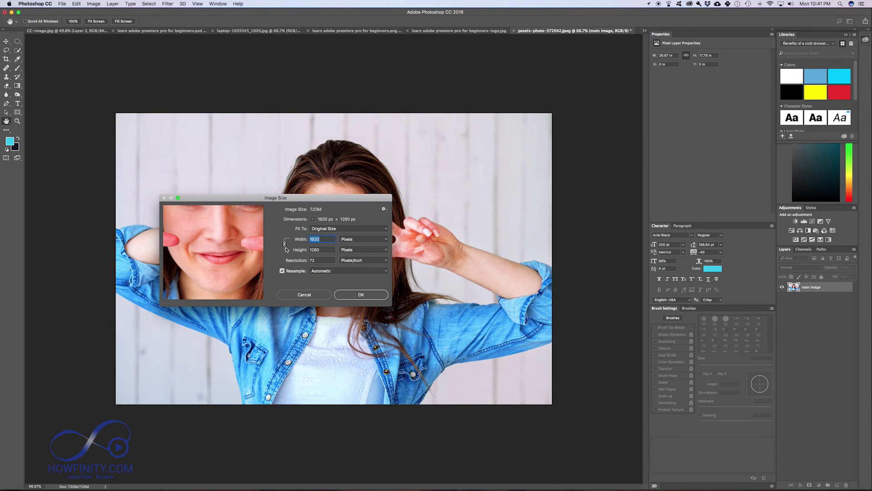
{"action": "left_click_drag", "start_coordinate": [303, 202], "coordinate": [558, 207]}
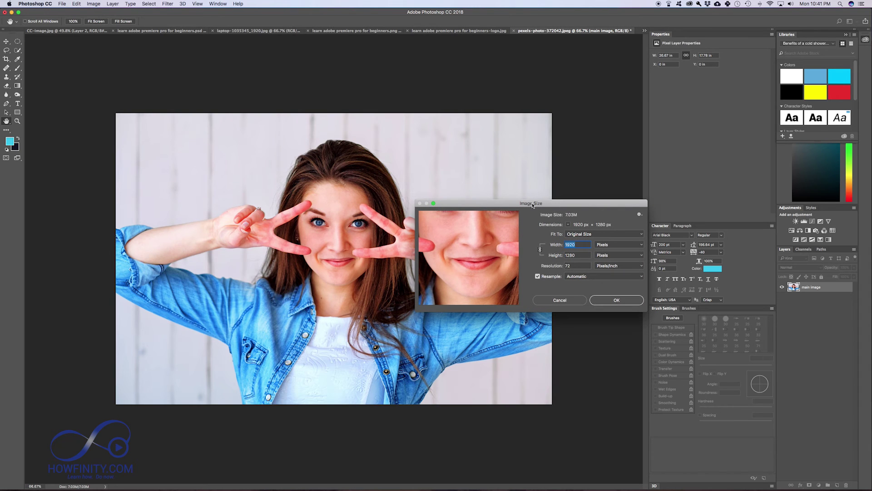
{"action": "left_click_drag", "start_coordinate": [535, 207], "coordinate": [490, 206]}
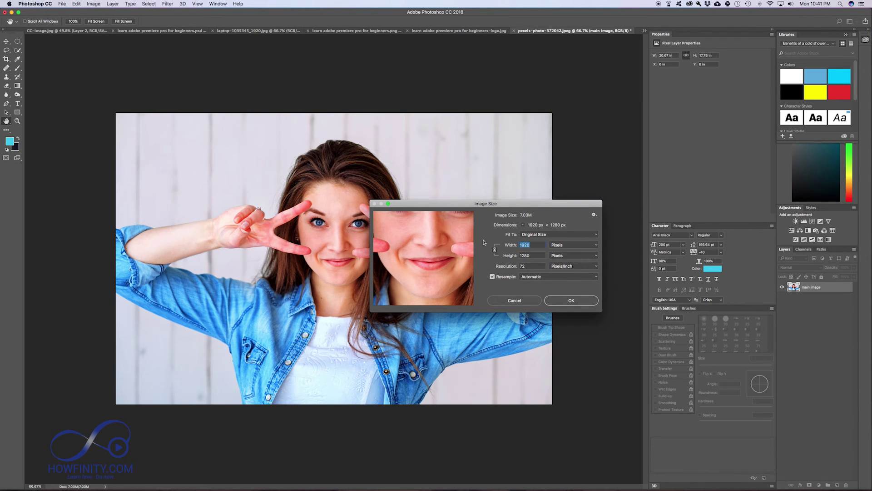
{"action": "type", "text": "1000"}
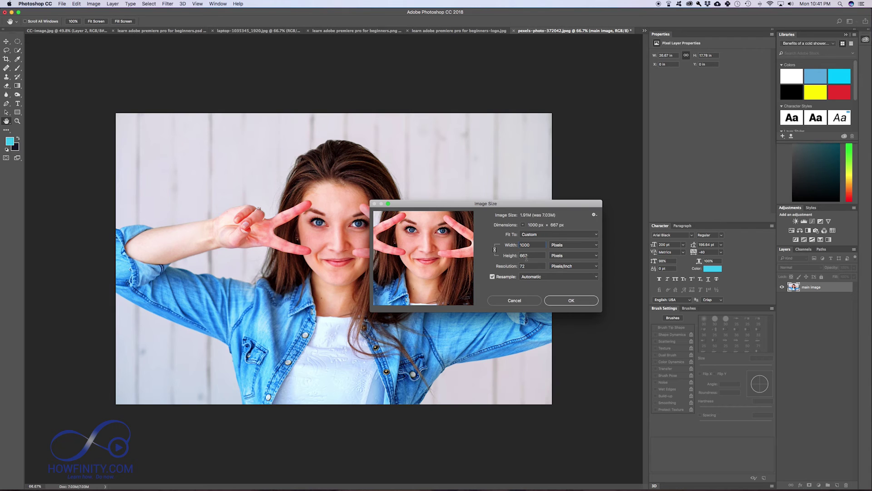
{"action": "double_click", "coordinate": [533, 255]}
{"action": "left_click", "coordinate": [569, 300]}
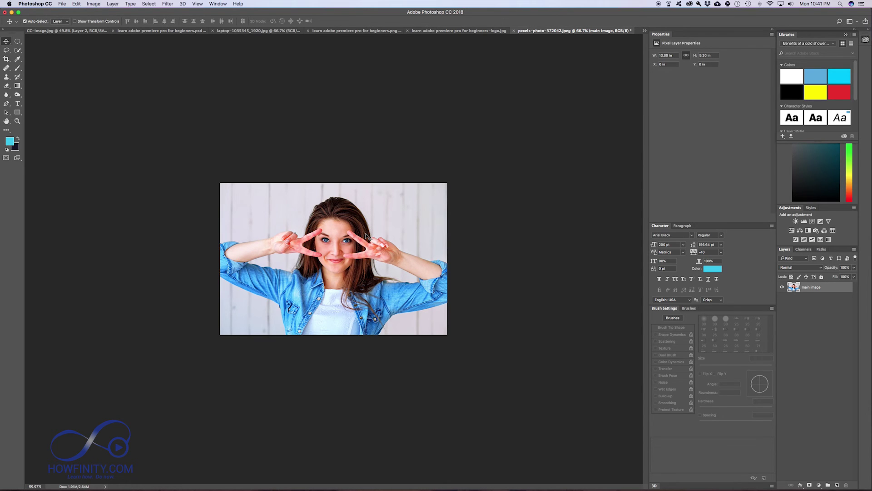
- Inspect the resized portrait at 100% and 200% zoom, then return to 100%
{"action": "key", "text": "super+1"}
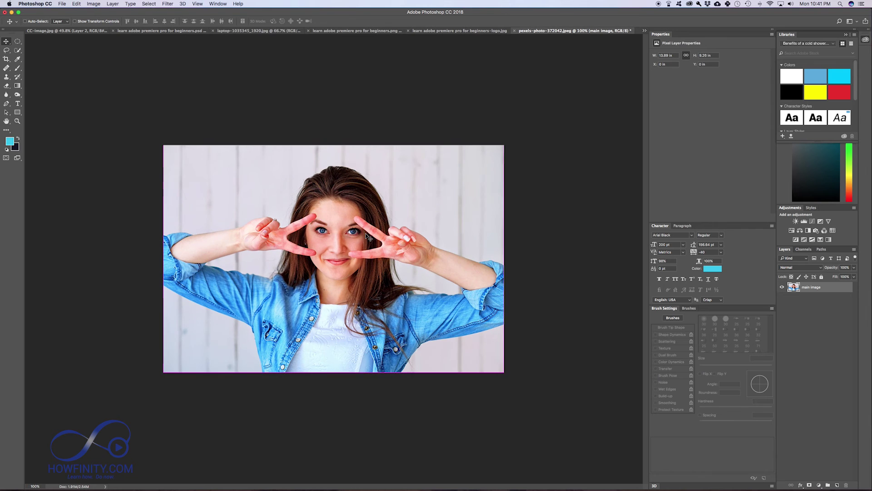
{"action": "key", "text": "super+equal"}
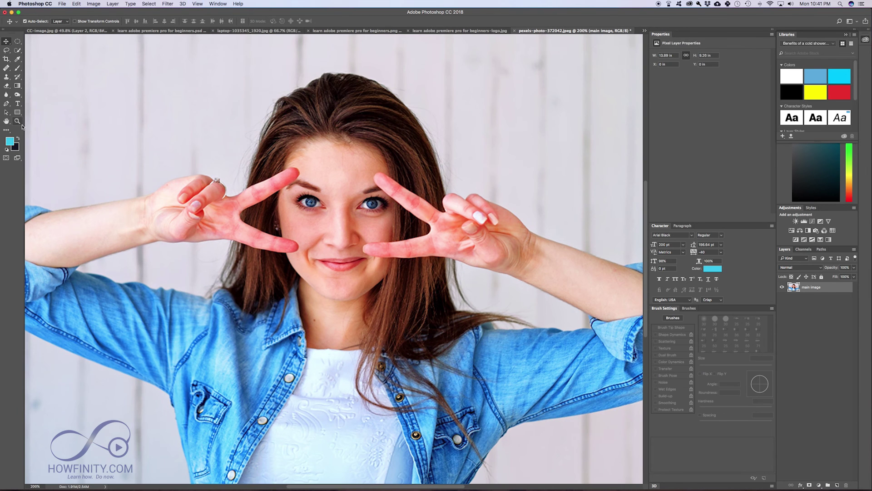
{"action": "key", "text": "super+minus"}
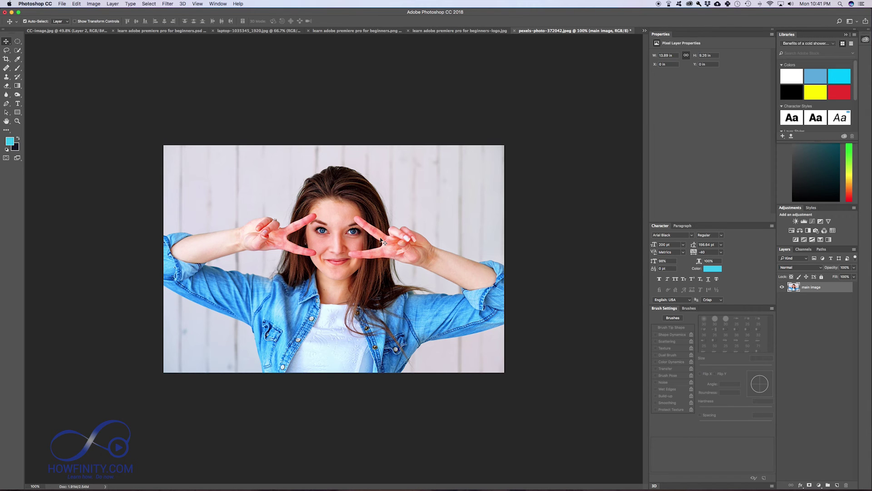
{"action": "scroll", "coordinate": [383, 242], "scroll_direction": "up", "scroll_amount": 3}
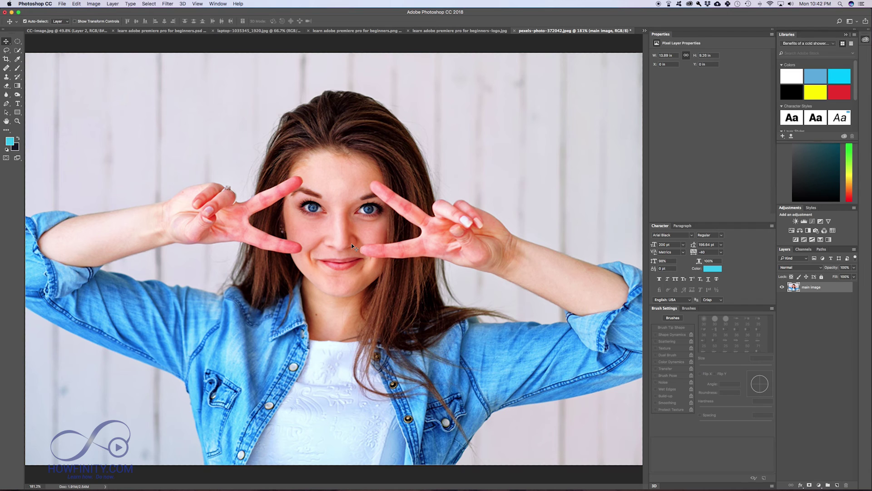
{"action": "key", "text": "super+1"}
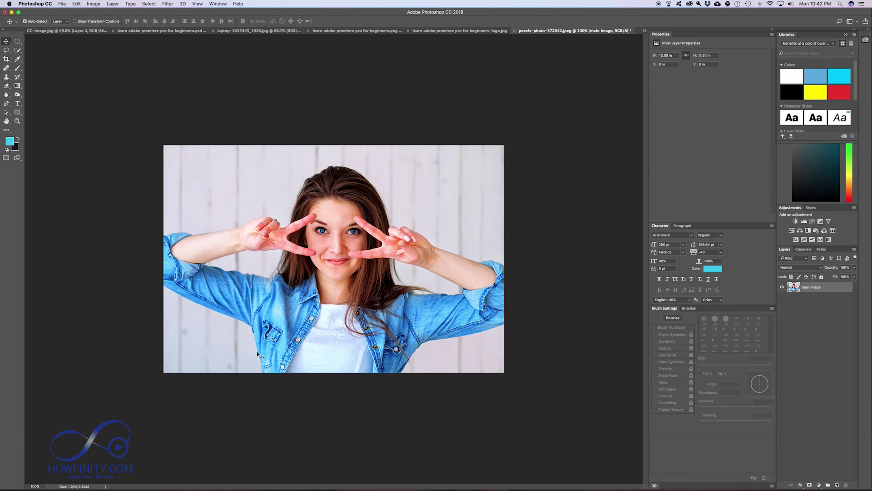
{"action": "left_click", "coordinate": [93, 4]}
{"action": "left_click", "coordinate": [105, 57]}
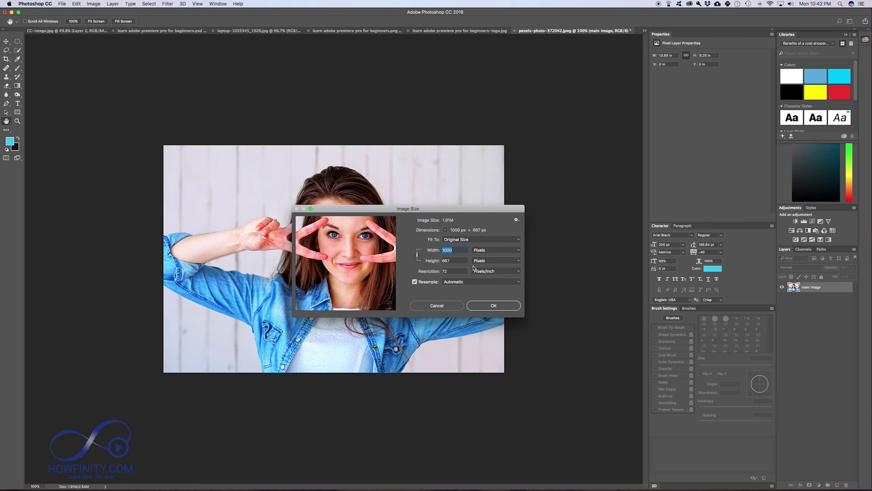
{"action": "left_click", "coordinate": [436, 306]}
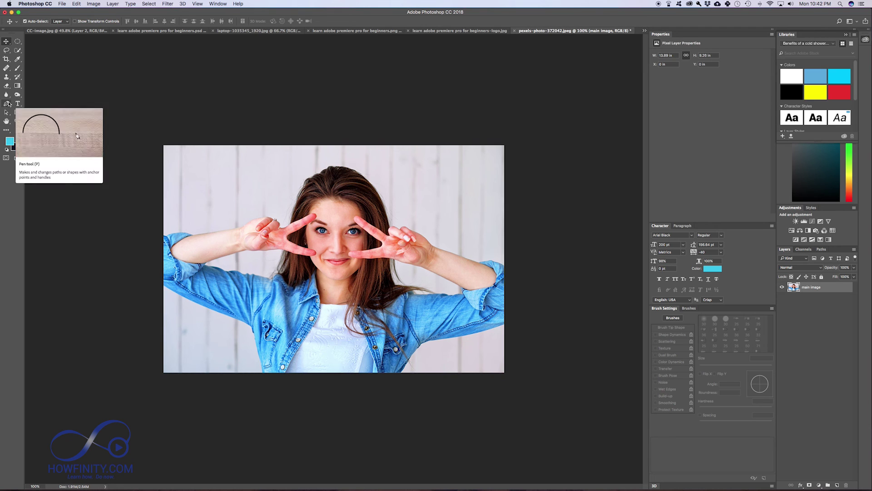
- Crop the portrait tighter around the woman to 11.49 × 7.88 inches with the Crop Tool
{"action": "left_click", "coordinate": [6, 59]}
{"action": "left_click", "coordinate": [37, 60]}
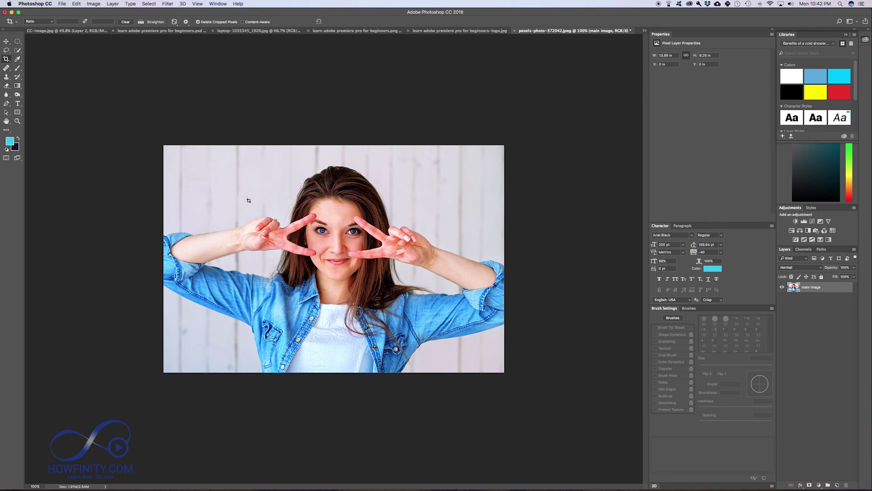
{"action": "left_click_drag", "start_coordinate": [198, 159], "coordinate": [480, 351]}
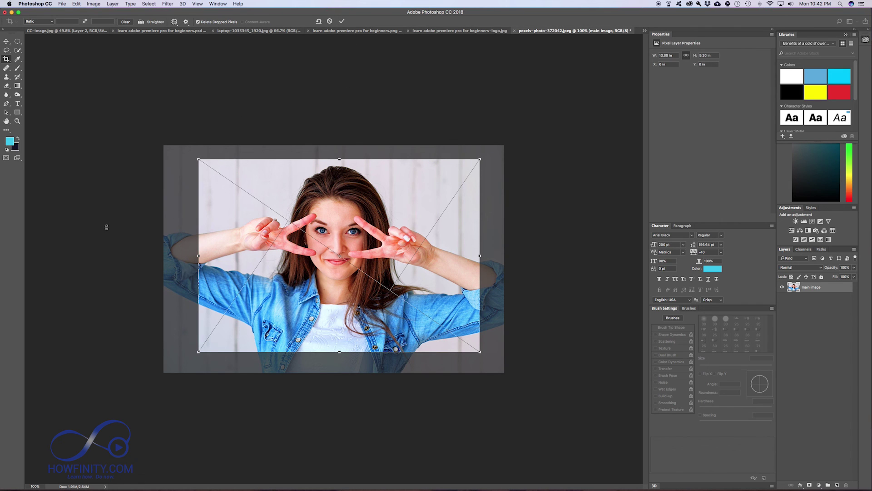
{"action": "left_click", "coordinate": [342, 21]}
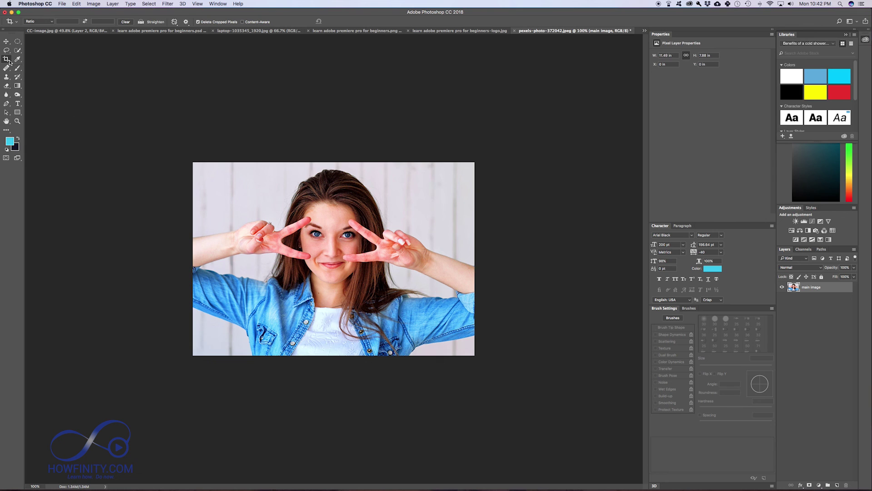
- Apply a trial crop around just the face, then undo it
{"action": "mouse_move", "coordinate": [9, 61]}
{"action": "left_mouse_down"}
{"action": "mouse_move", "coordinate": [58, 59]}
{"action": "mouse_move", "coordinate": [6, 59]}
{"action": "left_mouse_up"}
{"action": "left_click_drag", "start_coordinate": [276, 197], "coordinate": [386, 281]}
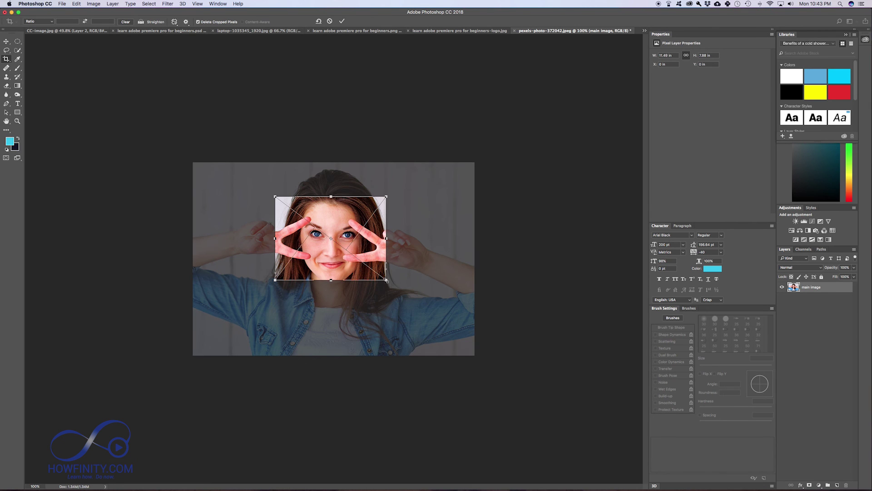
{"action": "left_click", "coordinate": [342, 22]}
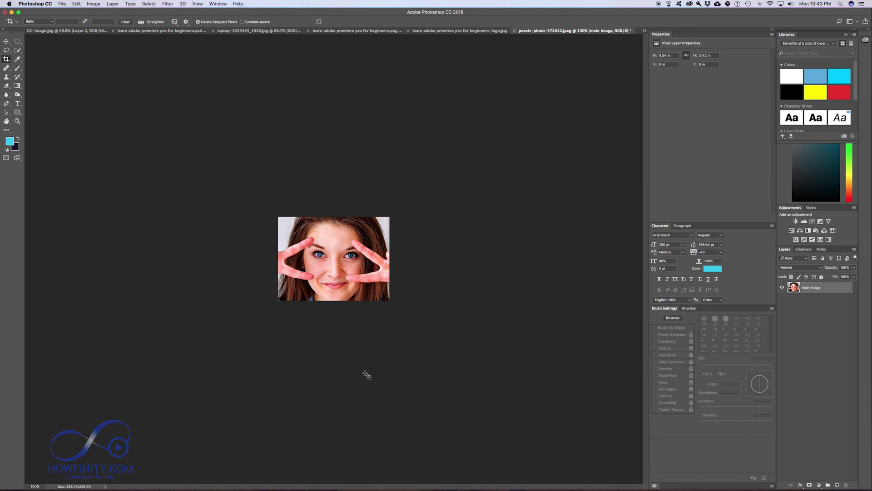
{"action": "key", "text": "super+z"}
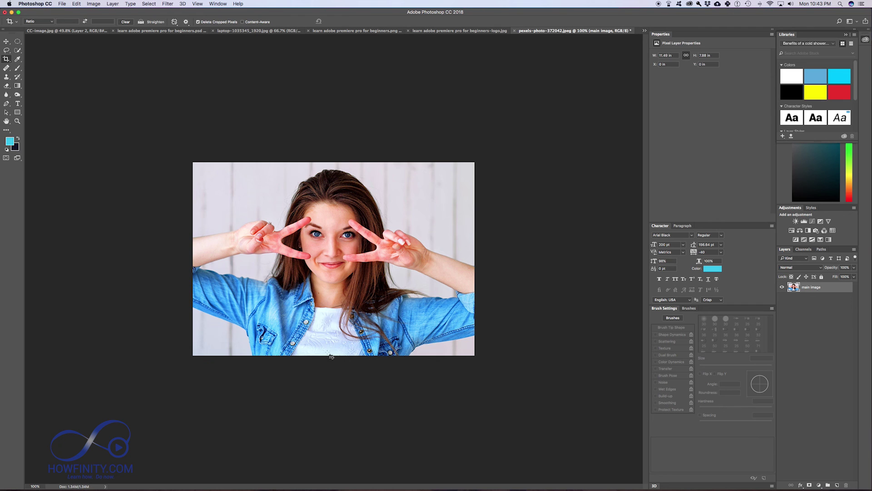
- Look over the Image > Adjustments commands, then show the Filter menu's categories
{"action": "left_click", "coordinate": [94, 3]}
{"action": "mouse_move", "coordinate": [104, 24]}
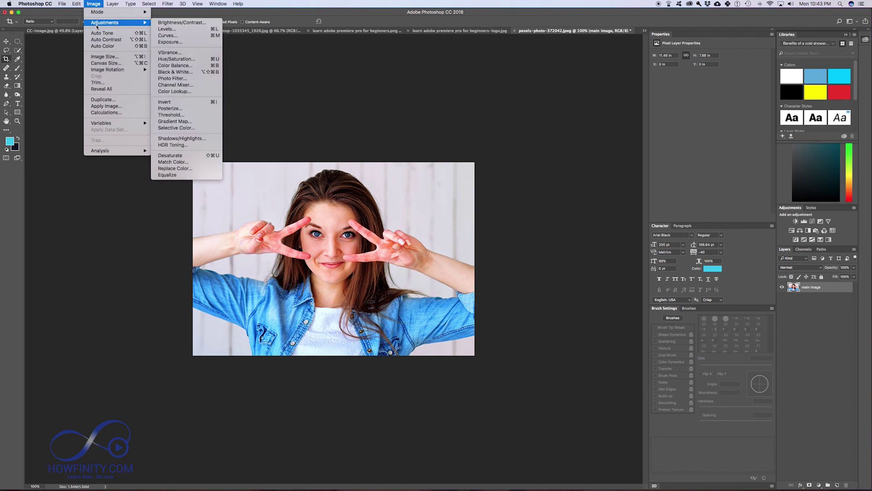
{"action": "left_click", "coordinate": [94, 3]}
{"action": "left_click", "coordinate": [168, 4]}
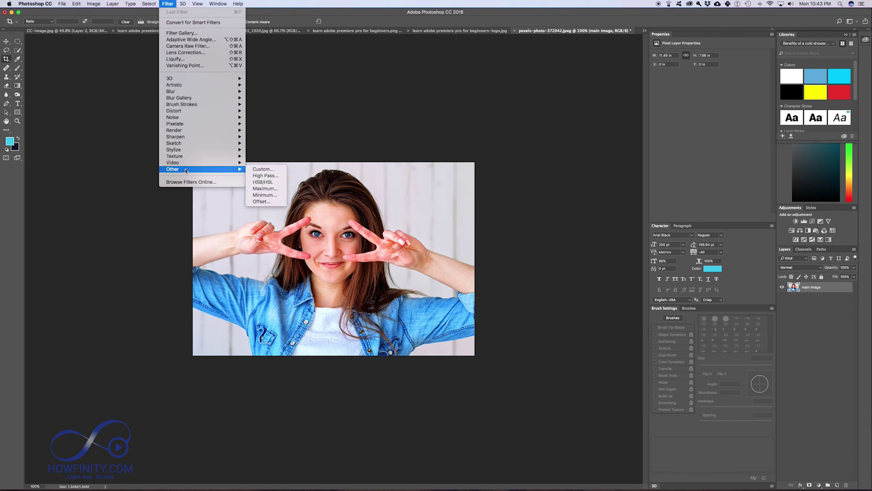
{"action": "mouse_move", "coordinate": [187, 118]}
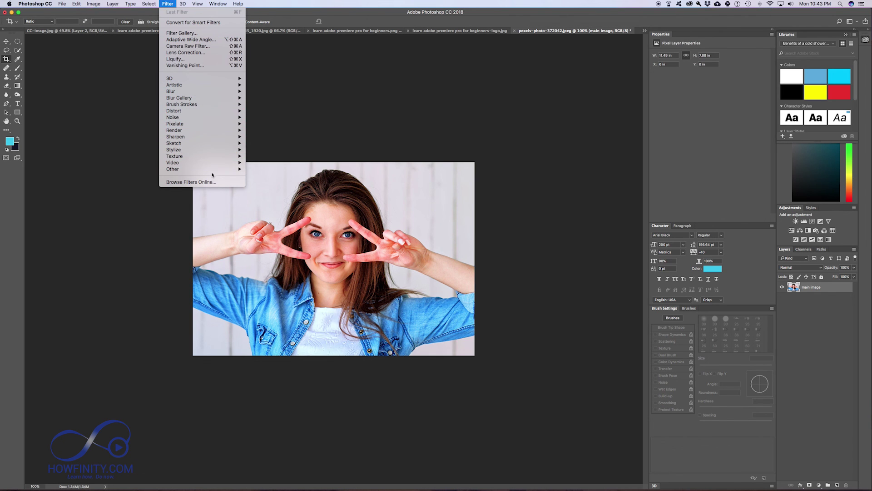